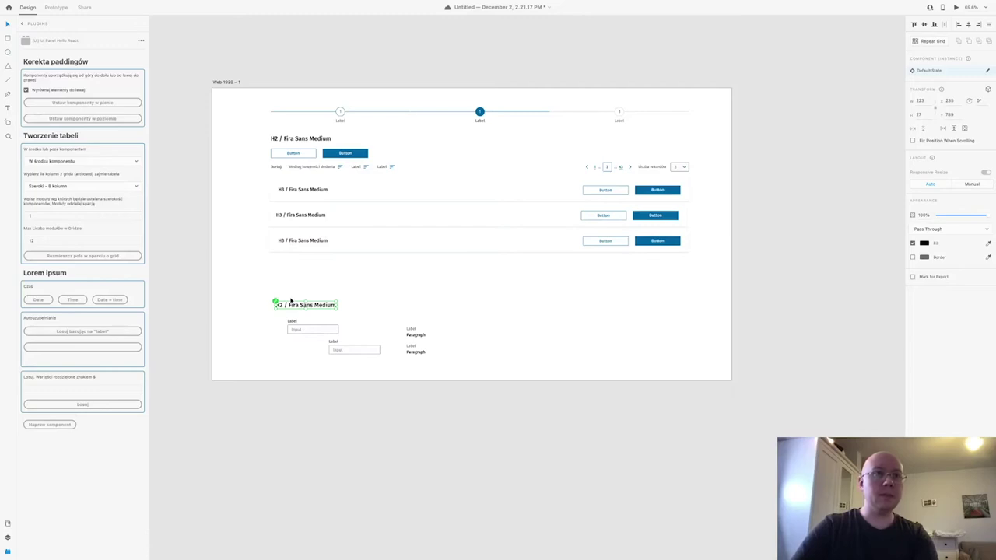
Step: Move the lower H2 heading up and stack all the components vertically, aligned left, with the plugin's padding correction
{"action": "left_click_drag", "start_coordinate": [292, 305], "coordinate": [292, 283]}
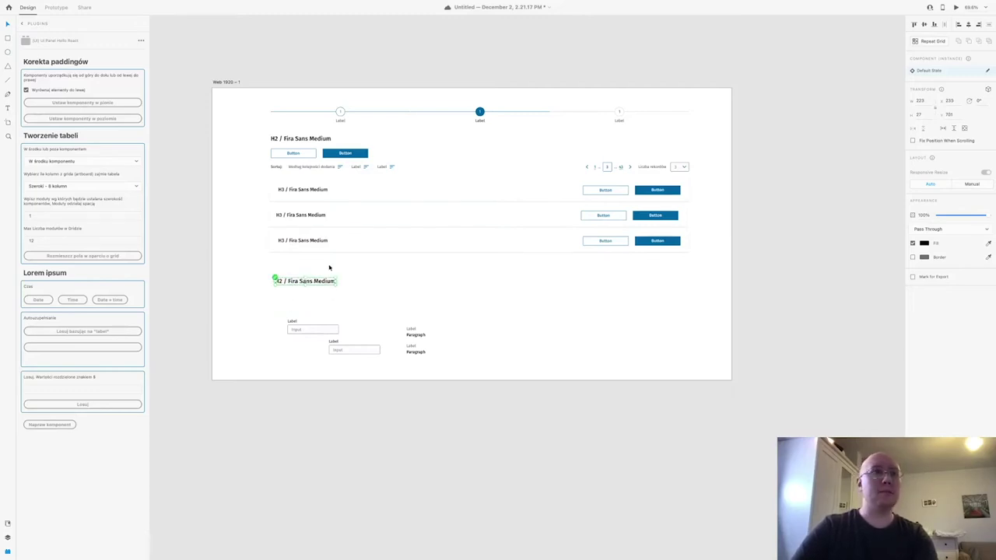
{"action": "left_click_drag", "start_coordinate": [247, 108], "coordinate": [345, 360]}
{"action": "left_click", "coordinate": [90, 103]}
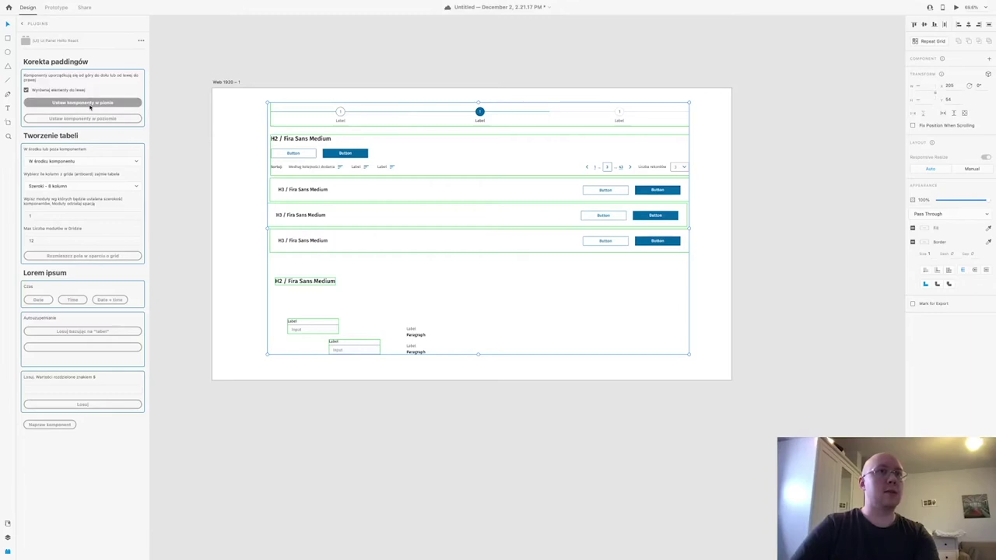
{"action": "left_click", "coordinate": [245, 167]}
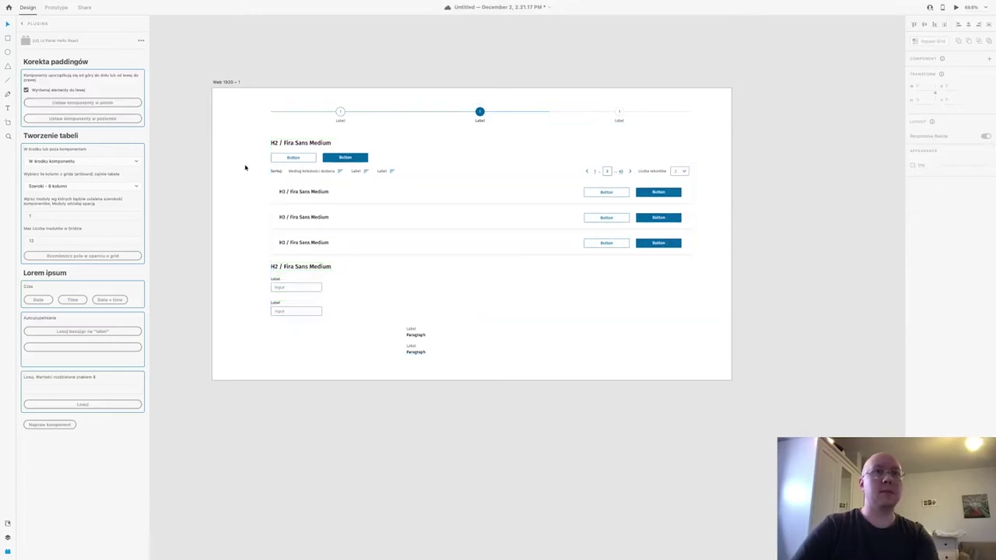
Step: Repair the whole Web 1920 artboard with the plugin's Napraw komponent function
{"action": "scroll", "coordinate": [285, 185], "scroll_direction": "up", "scroll_amount": 2}
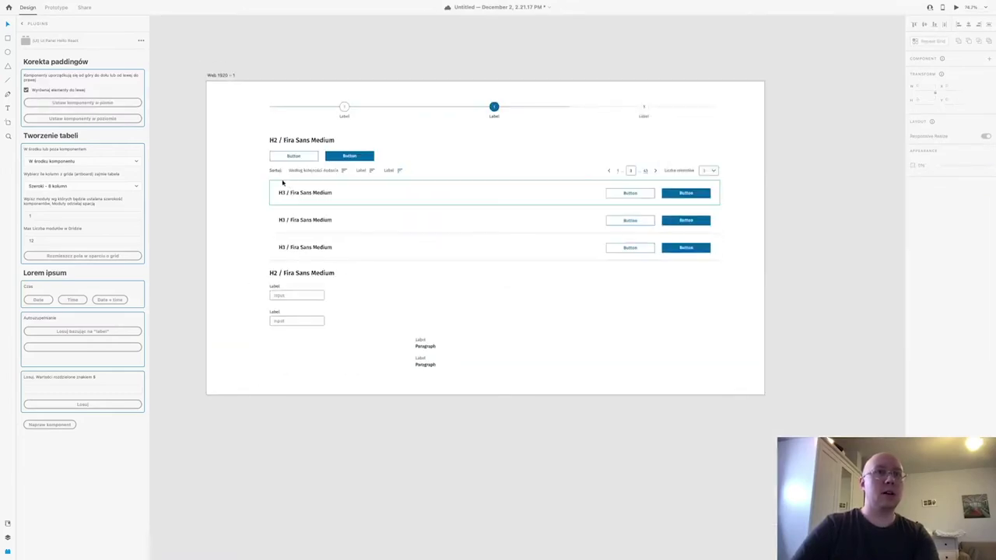
{"action": "left_click", "coordinate": [222, 76]}
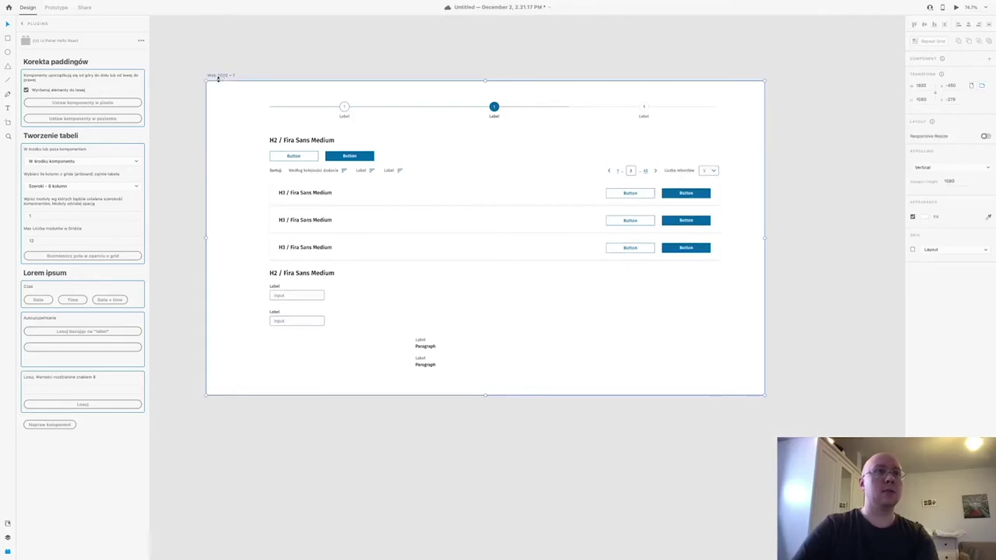
{"action": "left_click", "coordinate": [52, 424]}
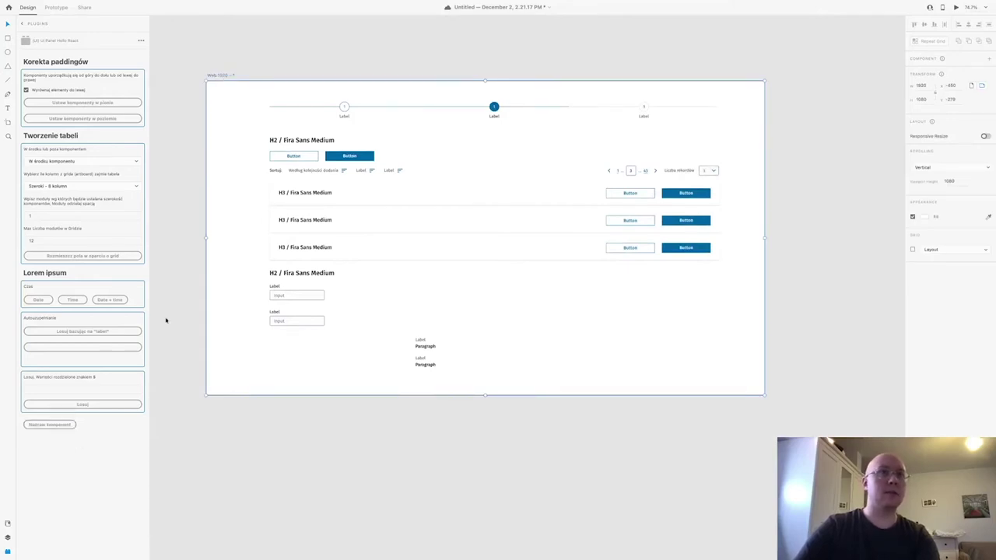
{"action": "left_click", "coordinate": [233, 206]}
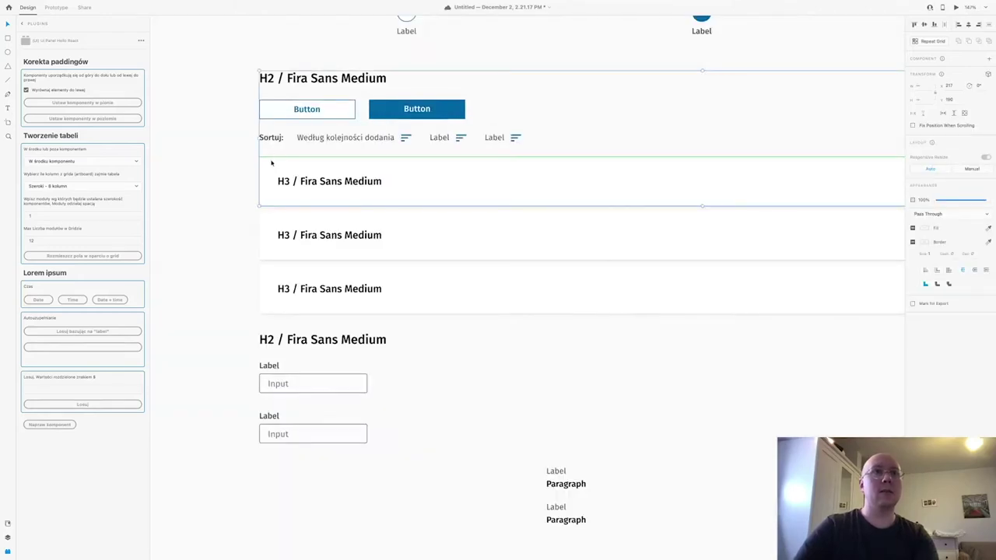
Step: Draw an 8 × 8 square in the gap between the first two H3 rows to check their spacing
{"action": "double_click", "coordinate": [263, 193]}
{"action": "left_click", "coordinate": [271, 222], "text": "shift"}
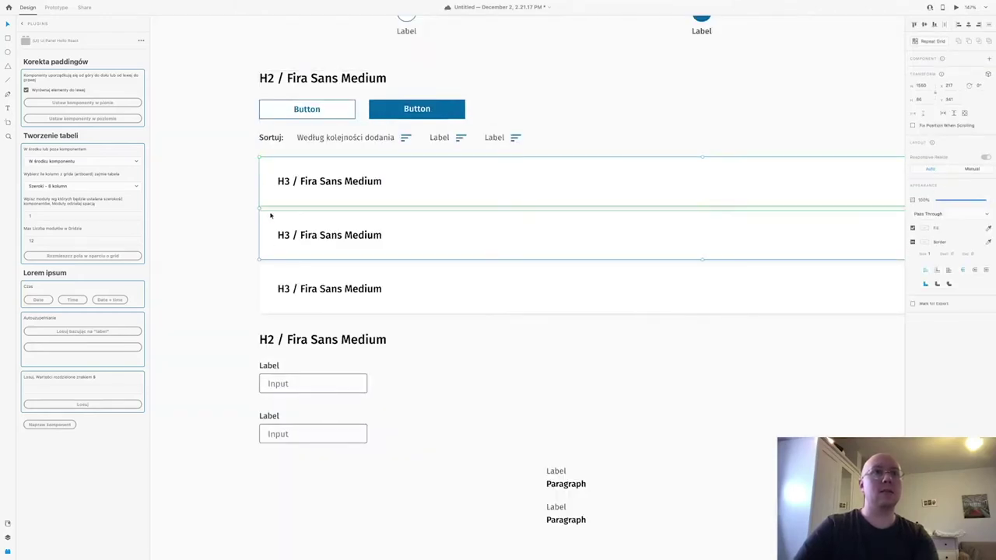
{"action": "scroll", "coordinate": [269, 213], "scroll_direction": "up", "scroll_amount": 6}
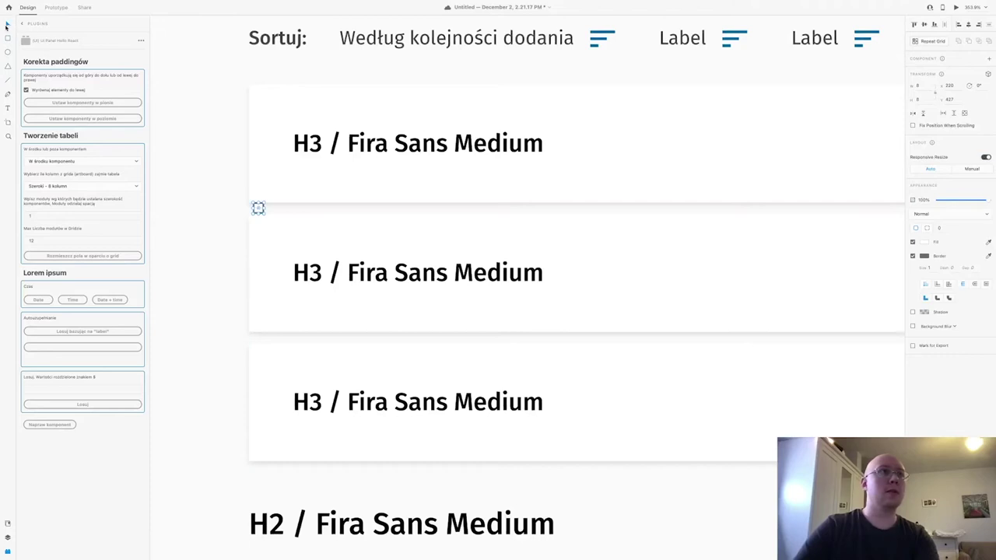
Step: Rearrange the stacked components so that an input field sits between the second and third H3 rows
{"action": "scroll", "coordinate": [218, 108], "scroll_direction": "down", "scroll_amount": 5}
{"action": "left_click_drag", "start_coordinate": [230, 104], "coordinate": [265, 253]}
{"action": "scroll", "coordinate": [230, 218], "scroll_direction": "up", "scroll_amount": 6}
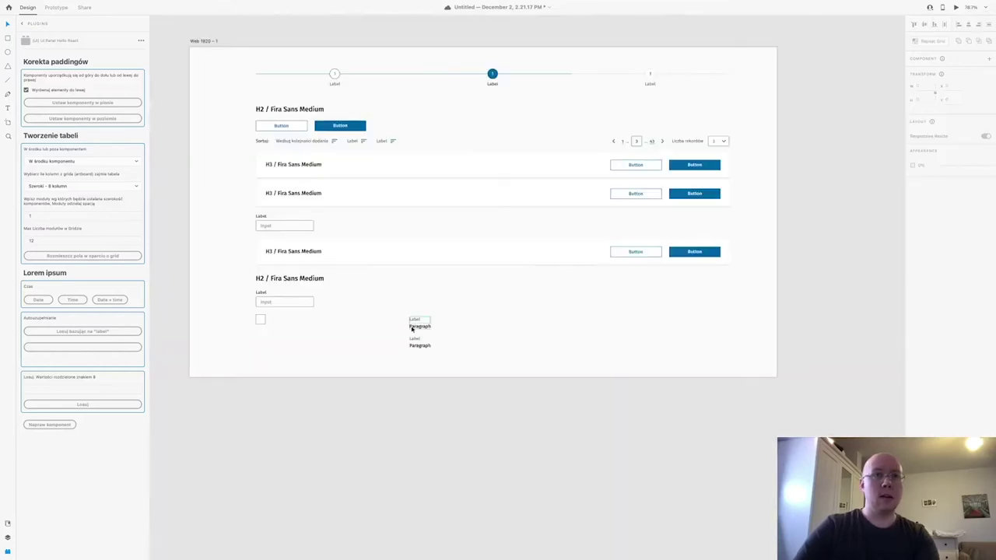
Step: Move the upper Label/Paragraph pair near the small square and fill its paragraph with a random date, time, and date with time
{"action": "left_click_drag", "start_coordinate": [411, 327], "coordinate": [289, 337]}
{"action": "double_click", "coordinate": [288, 337]}
{"action": "left_click", "coordinate": [39, 300]}
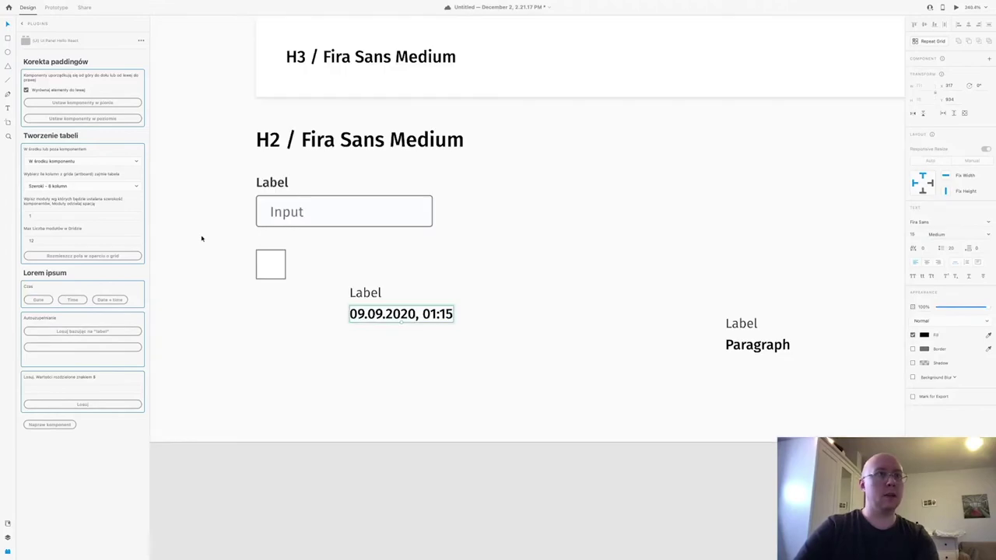
{"action": "left_click", "coordinate": [39, 302]}
{"action": "left_click", "coordinate": [73, 300]}
{"action": "left_click", "coordinate": [109, 300]}
{"action": "left_click", "coordinate": [265, 326]}
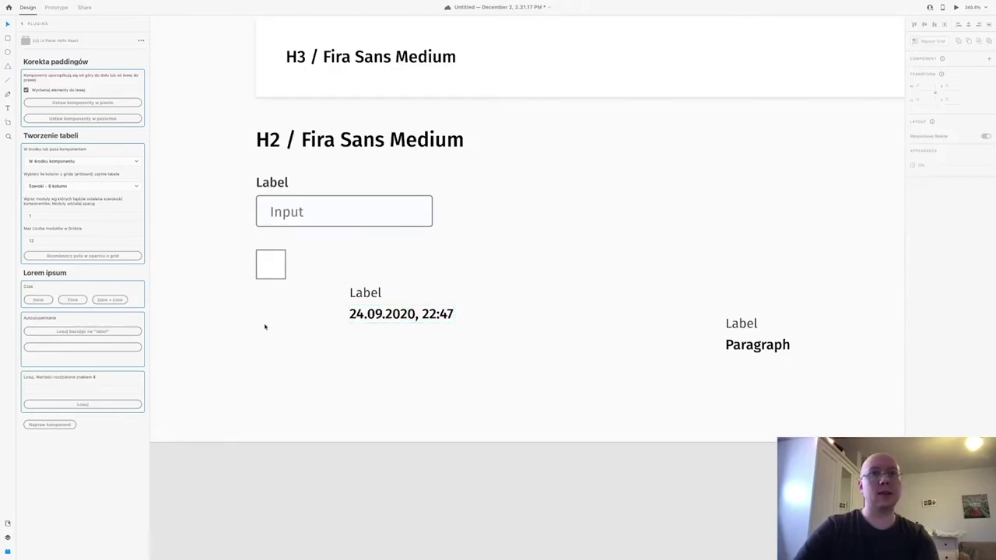
Step: Try repositioning the middle step inside the stepper and undo the change
{"action": "scroll", "coordinate": [264, 327], "scroll_direction": "down", "scroll_amount": 6}
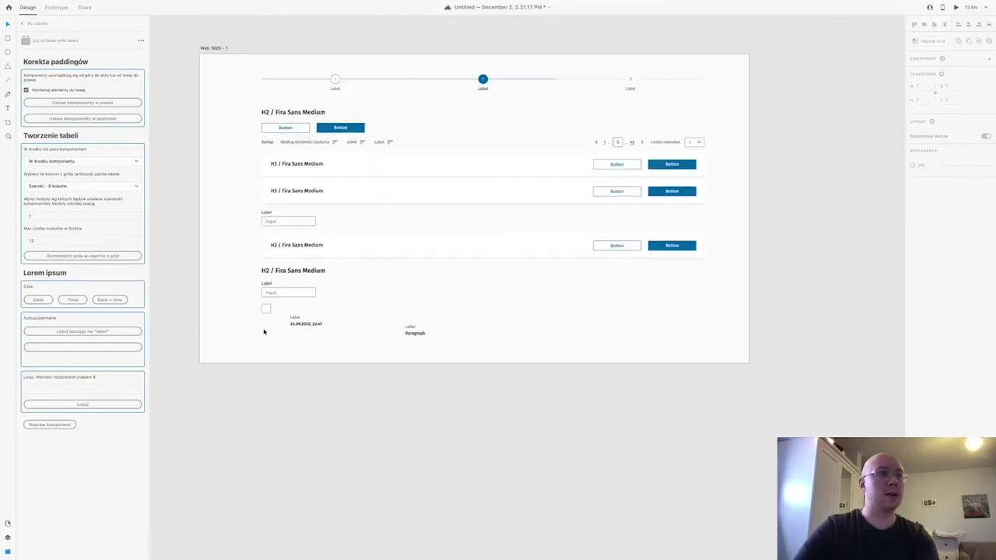
{"action": "scroll", "coordinate": [263, 331], "scroll_direction": "up", "scroll_amount": 2}
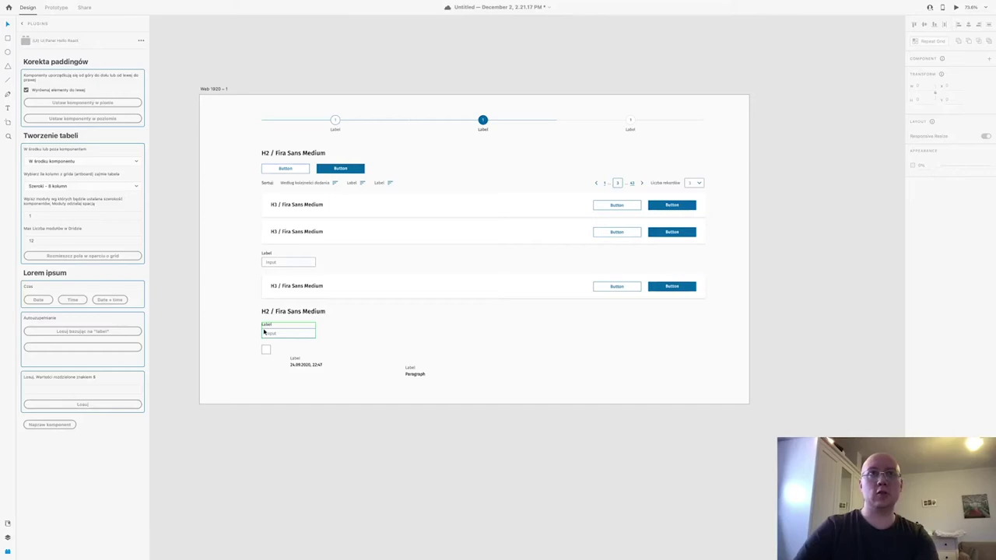
{"action": "left_click", "coordinate": [494, 109]}
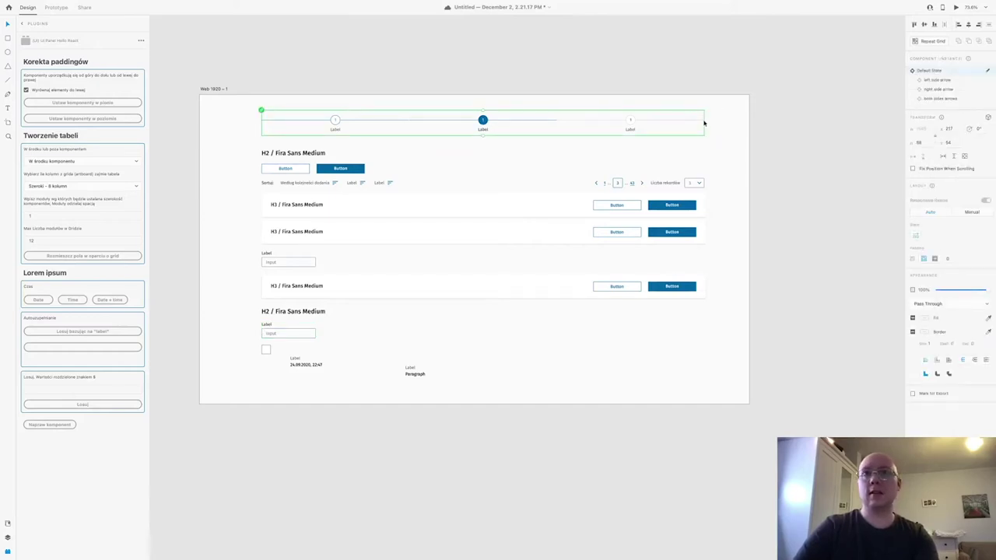
{"action": "scroll", "coordinate": [459, 122], "scroll_direction": "up", "scroll_amount": 3}
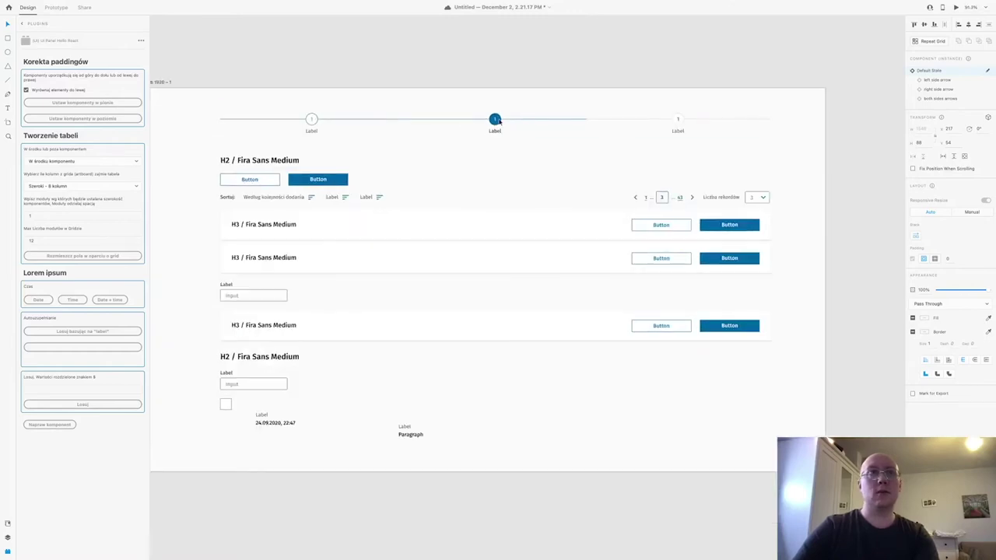
{"action": "double_click", "coordinate": [499, 120]}
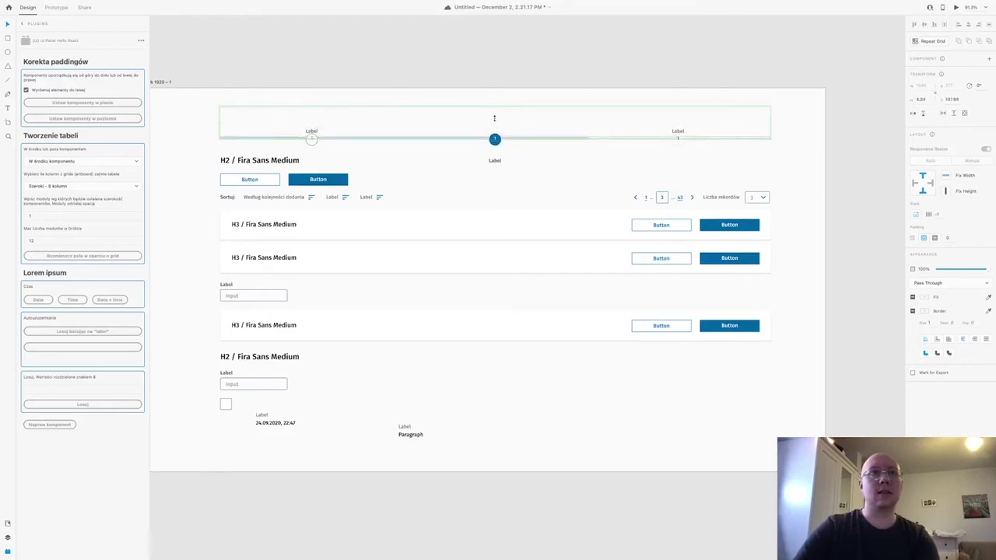
{"action": "left_click", "coordinate": [521, 143]}
{"action": "left_click", "coordinate": [761, 121]}
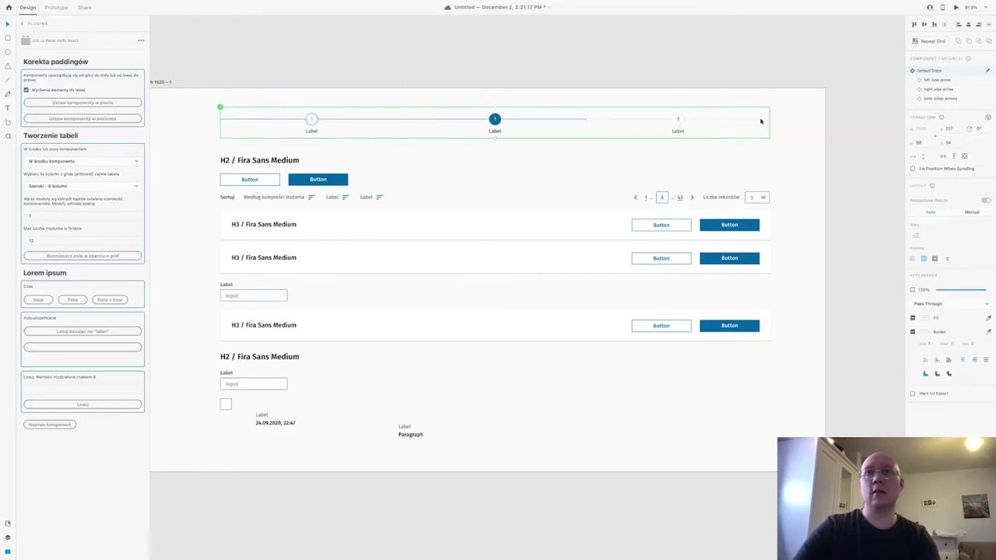
Step: Duplicate the active middle step inside the stepper and shift the whole stepper to the left
{"action": "double_click", "coordinate": [495, 126]}
{"action": "key", "text": "super+d"}
{"action": "left_click", "coordinate": [513, 178]}
{"action": "scroll", "coordinate": [512, 178], "scroll_direction": "down", "scroll_amount": 3}
{"action": "left_click_drag", "start_coordinate": [505, 137], "coordinate": [486, 137]}
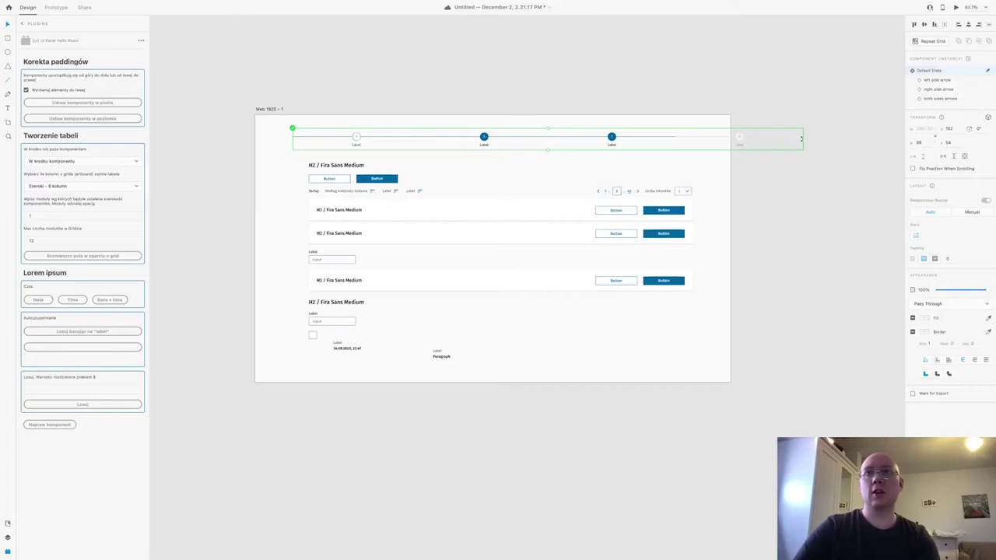
Step: Try narrowing the first step inside the stepper and undo the stepper changes
{"action": "double_click", "coordinate": [371, 140]}
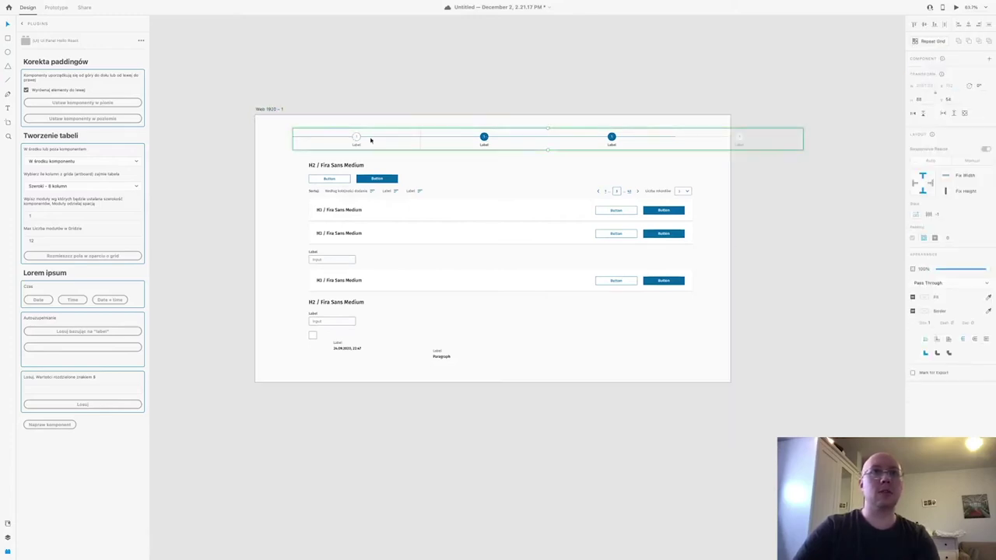
{"action": "double_click", "coordinate": [355, 137]}
{"action": "left_click_drag", "start_coordinate": [421, 139], "coordinate": [378, 139]}
{"action": "left_click", "coordinate": [442, 138]}
{"action": "key", "text": "super+z"}
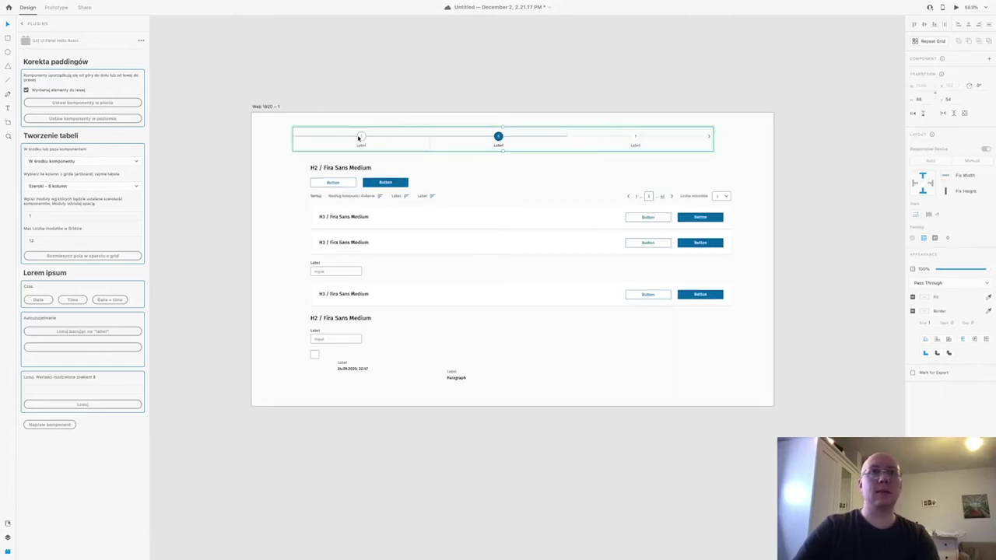
Step: Duplicate the stepper's inactive first step to add more steps before the active one
{"action": "double_click", "coordinate": [359, 137]}
{"action": "key", "text": "super+d"}
{"action": "key", "text": "super+d"}
{"action": "left_click", "coordinate": [419, 172]}
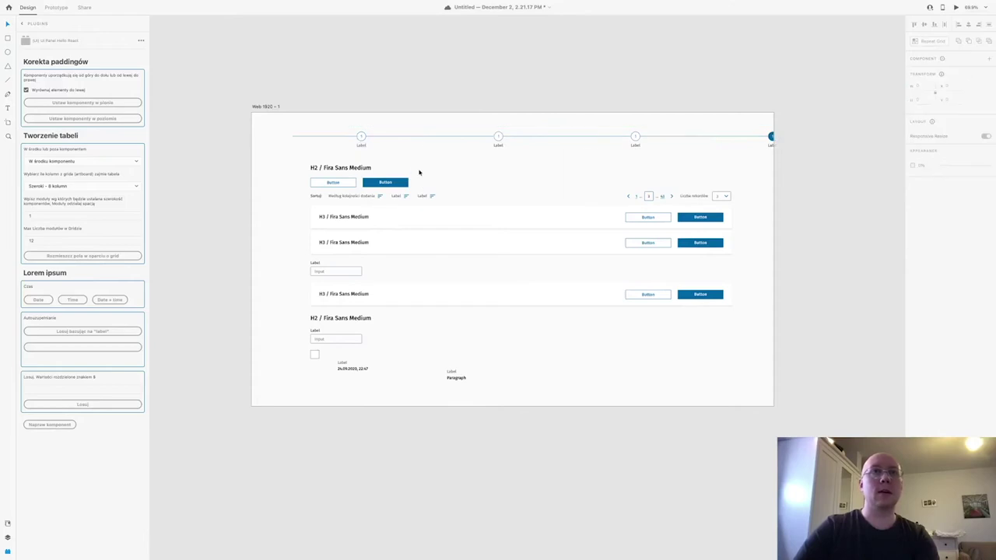
Step: Fit the stepper's steps to its width with Napraw komponent and move the stepper over the content column
{"action": "left_click", "coordinate": [353, 140]}
{"action": "left_click", "coordinate": [49, 424]}
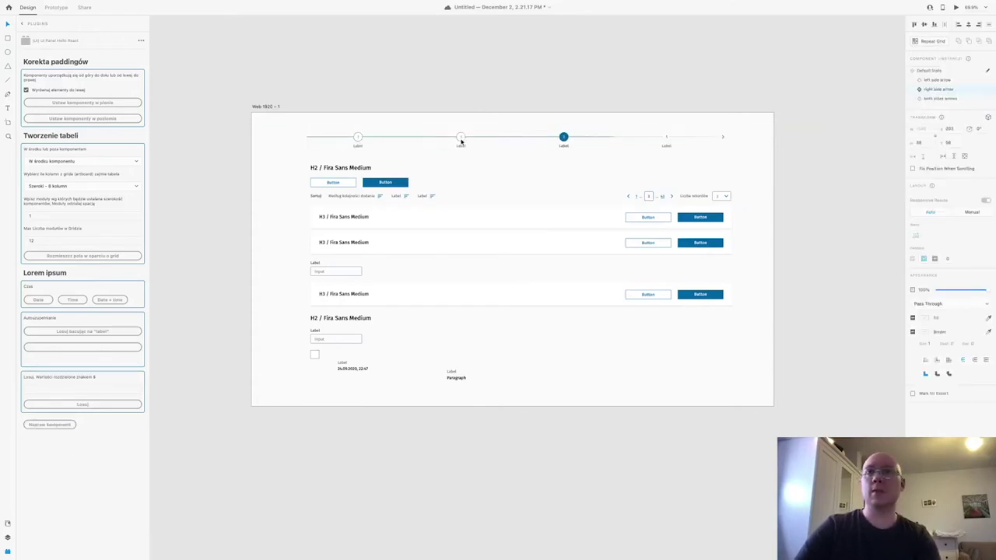
{"action": "left_click_drag", "start_coordinate": [461, 140], "coordinate": [467, 142]}
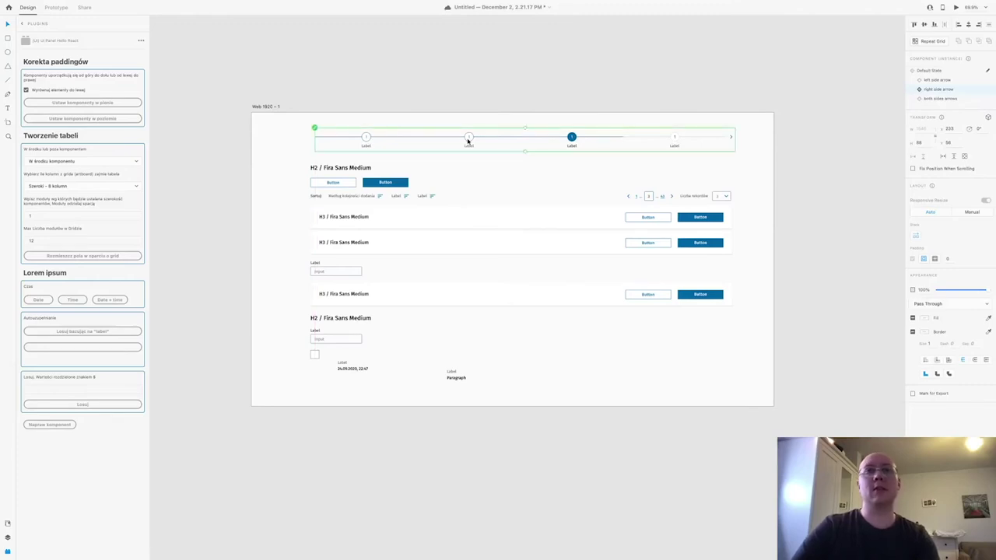
{"action": "left_click", "coordinate": [398, 347]}
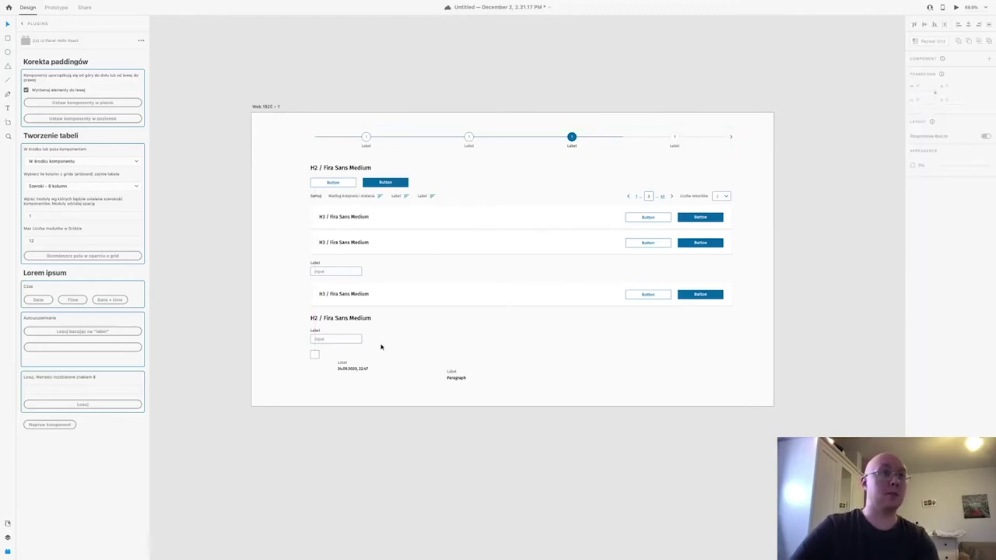
Step: Move the small square and both label pairs slightly down and duplicate the lower input field to its right
{"action": "left_click", "coordinate": [340, 340]}
{"action": "scroll", "coordinate": [340, 344], "scroll_direction": "down", "scroll_amount": 1}
{"action": "left_click_drag", "start_coordinate": [481, 363], "coordinate": [276, 329]}
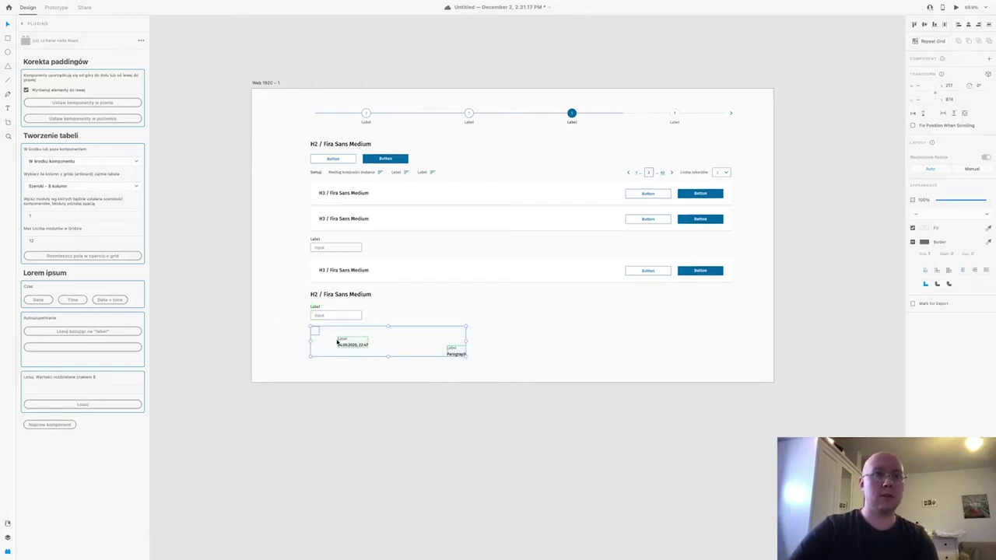
{"action": "left_click_drag", "start_coordinate": [336, 343], "coordinate": [338, 356]}
{"action": "left_click", "coordinate": [353, 320]}
{"action": "left_click_drag", "start_coordinate": [353, 320], "coordinate": [414, 321], "text": "alt"}
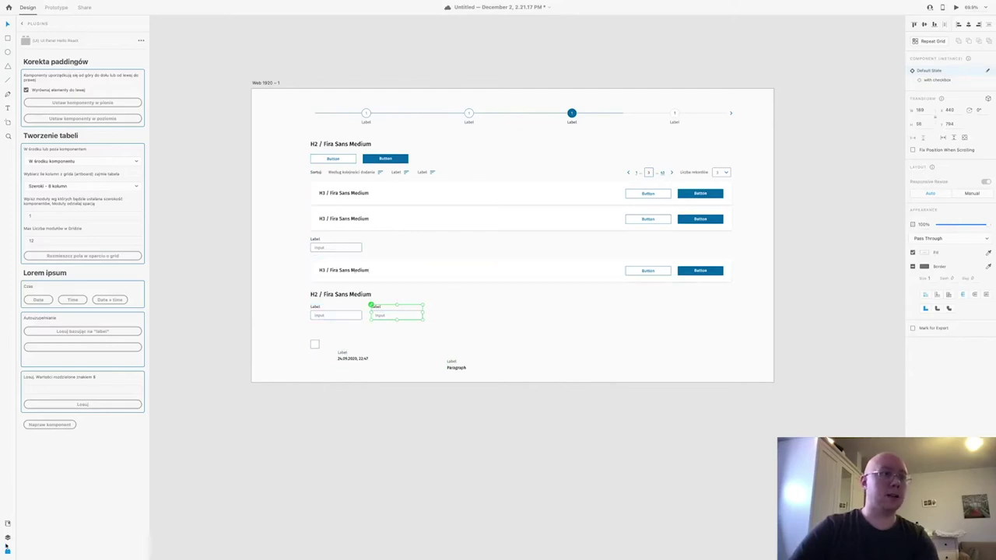
Step: Add the library's card component to the artboard and delete all components above the bottom pair of input fields
{"action": "left_click", "coordinate": [7, 523]}
{"action": "type", "text": "car"}
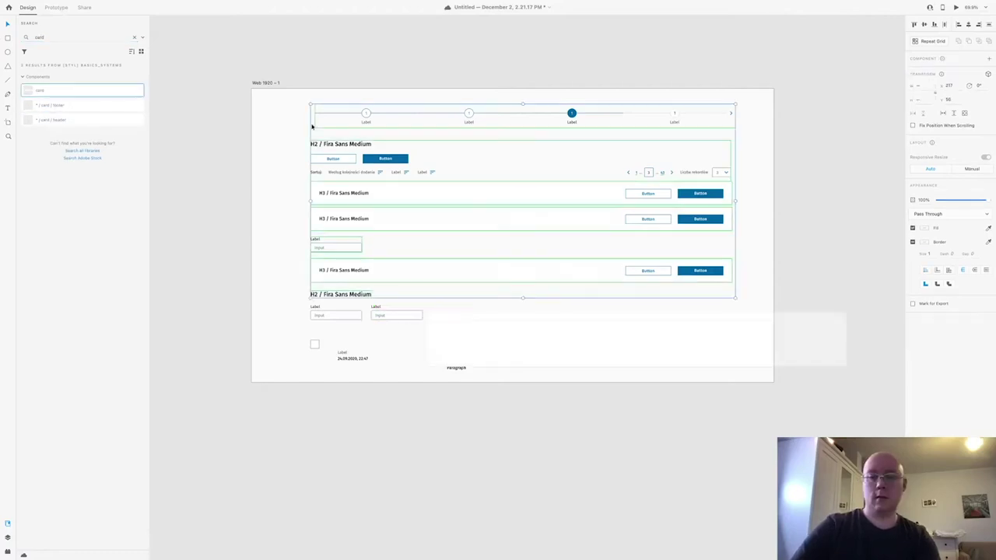
{"action": "key", "text": "Delete"}
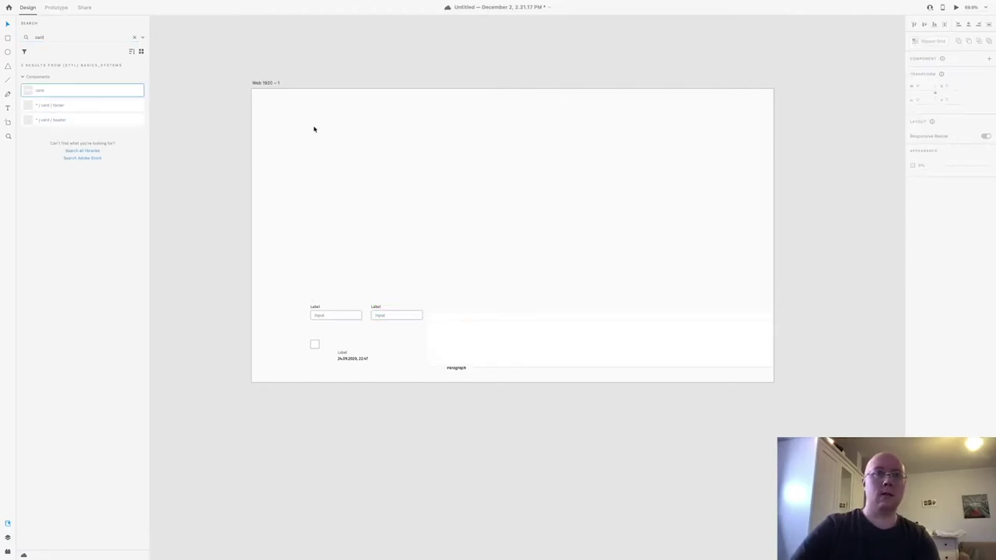
Step: Move the card to the middle of the artboard and place the two input fields inside it
{"action": "left_click_drag", "start_coordinate": [455, 322], "coordinate": [331, 244]}
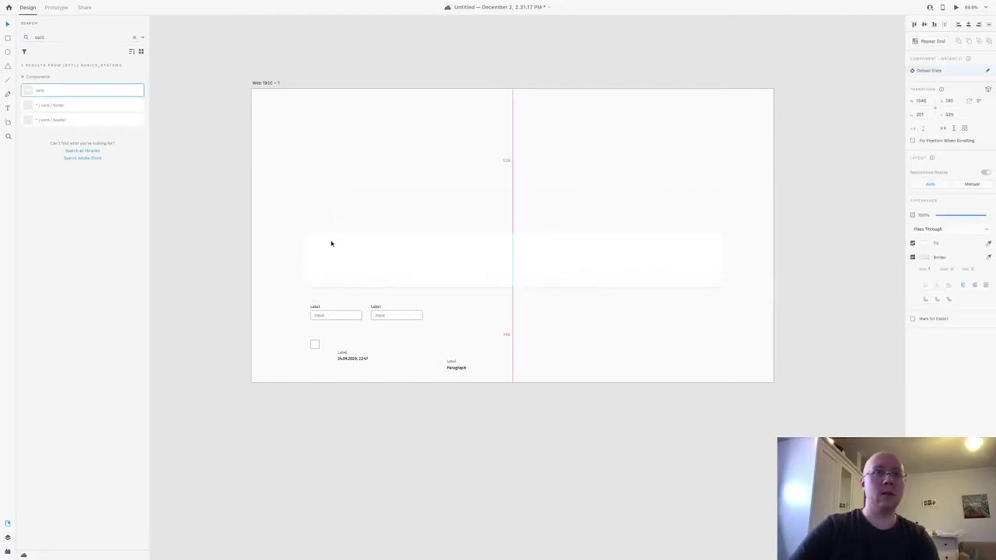
{"action": "scroll", "coordinate": [391, 246], "scroll_direction": "up", "scroll_amount": 1}
{"action": "left_click", "coordinate": [390, 246]}
{"action": "left_click", "coordinate": [347, 248], "text": "shift"}
{"action": "left_click_drag", "start_coordinate": [423, 245], "coordinate": [505, 244]}
{"action": "key", "text": "super+z"}
Step: Complete a row of three input fields in the card and distribute them on the grid with a module width of 4
{"action": "left_click", "coordinate": [409, 293]}
{"action": "left_click", "coordinate": [405, 250]}
{"action": "left_click_drag", "start_coordinate": [405, 249], "coordinate": [552, 253]}
{"action": "key", "text": "super+z"}
{"action": "key", "text": "super+z"}
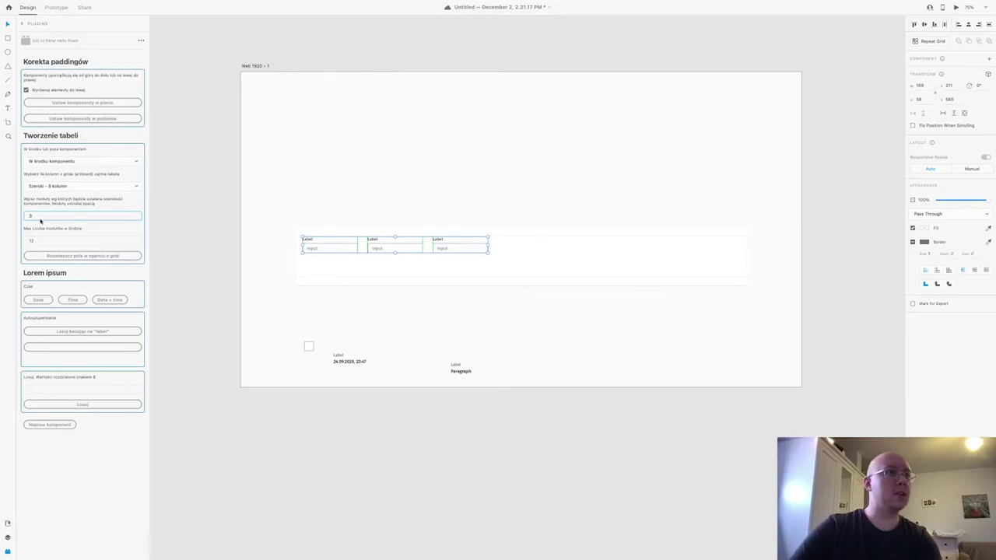
{"action": "left_click", "coordinate": [69, 256]}
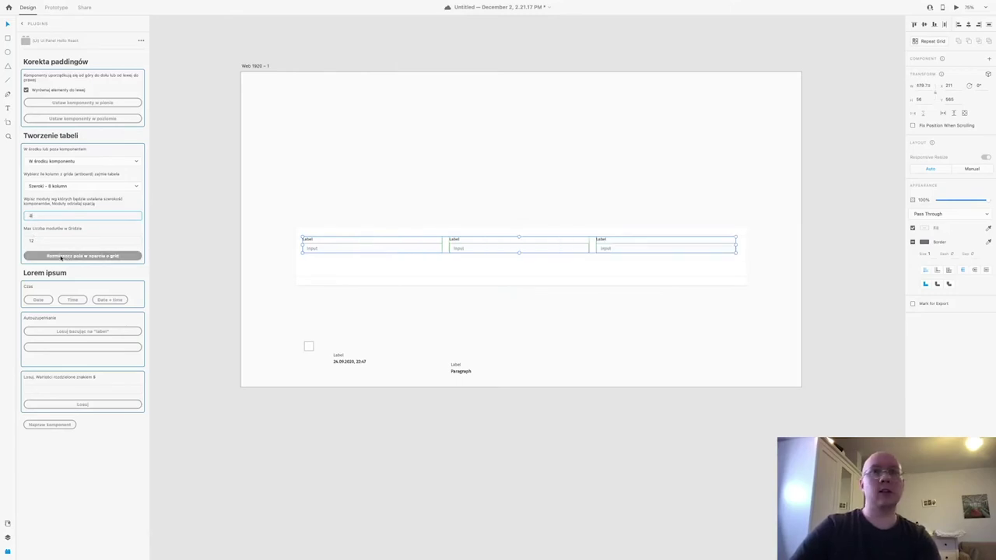
{"action": "left_click", "coordinate": [585, 205]}
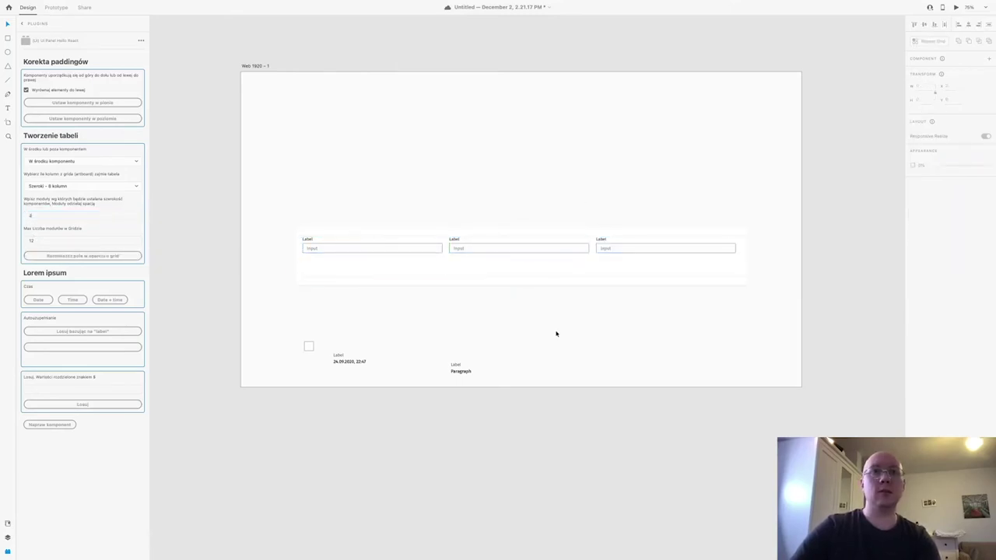
Step: Distribute the three input fields in the card on the grid with module widths of 4 3 5
{"action": "left_click", "coordinate": [347, 249]}
{"action": "left_click", "coordinate": [552, 249], "text": "shift"}
{"action": "left_click", "coordinate": [636, 249], "text": "shift"}
{"action": "left_click", "coordinate": [45, 216]}
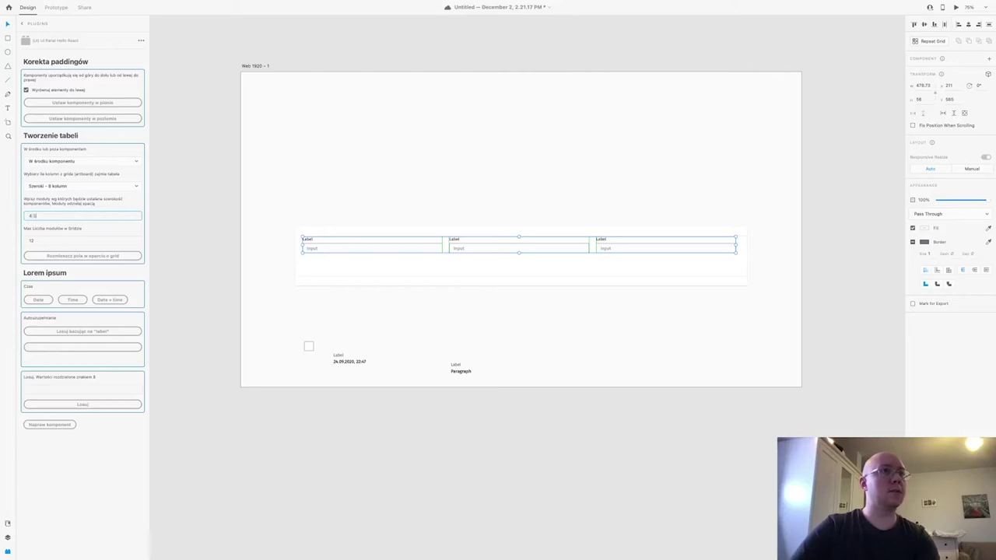
{"action": "type", "text": "3 5"}
{"action": "left_click", "coordinate": [78, 255]}
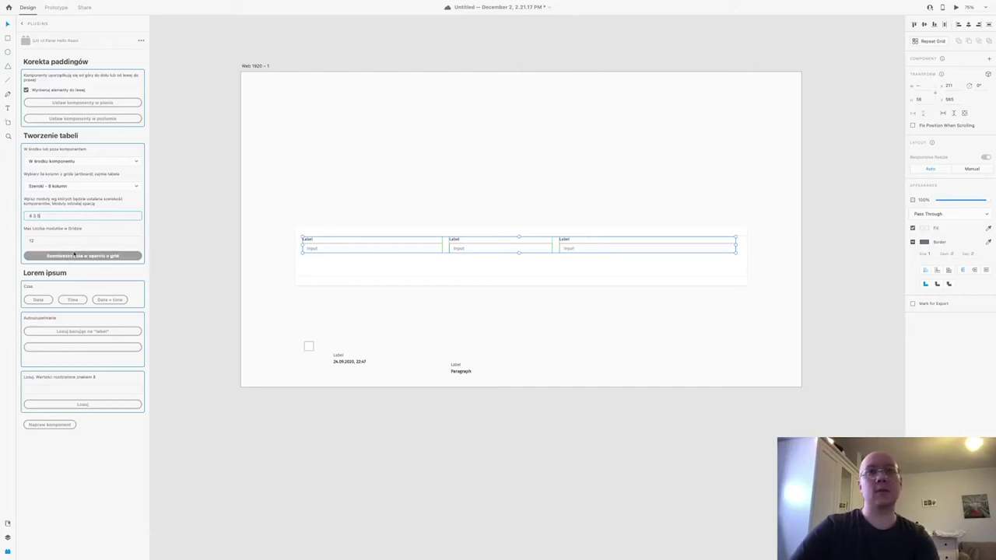
Step: Duplicate the first input field of the row directly below the original, inside the card
{"action": "left_click", "coordinate": [587, 198]}
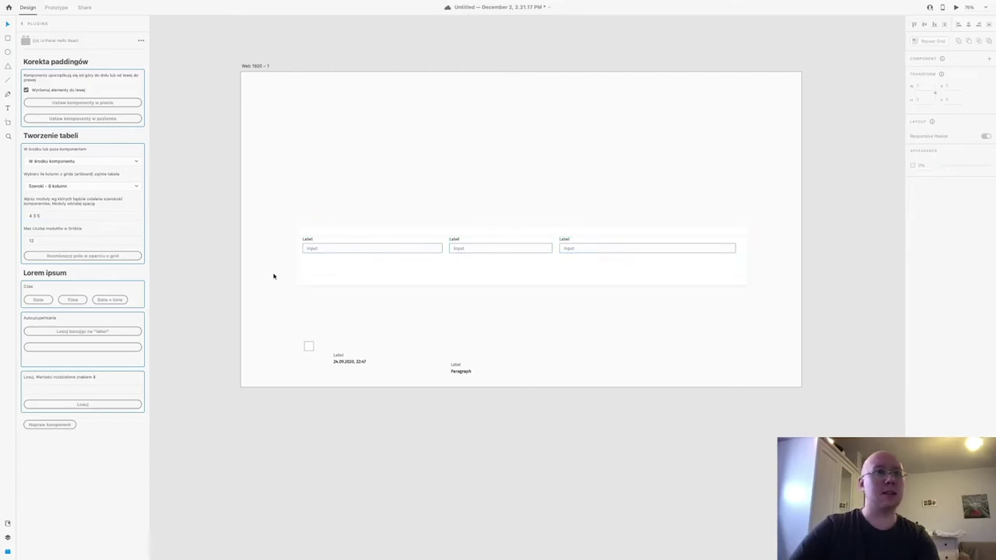
{"action": "left_click_drag", "start_coordinate": [355, 250], "coordinate": [356, 270]}
Step: Try distributing the first input field together with its copy using a module width of 2, and undo the distribution
{"action": "left_click", "coordinate": [343, 249], "text": "shift"}
{"action": "left_click", "coordinate": [31, 216]}
{"action": "type", "text": "2"}
{"action": "left_click", "coordinate": [74, 256]}
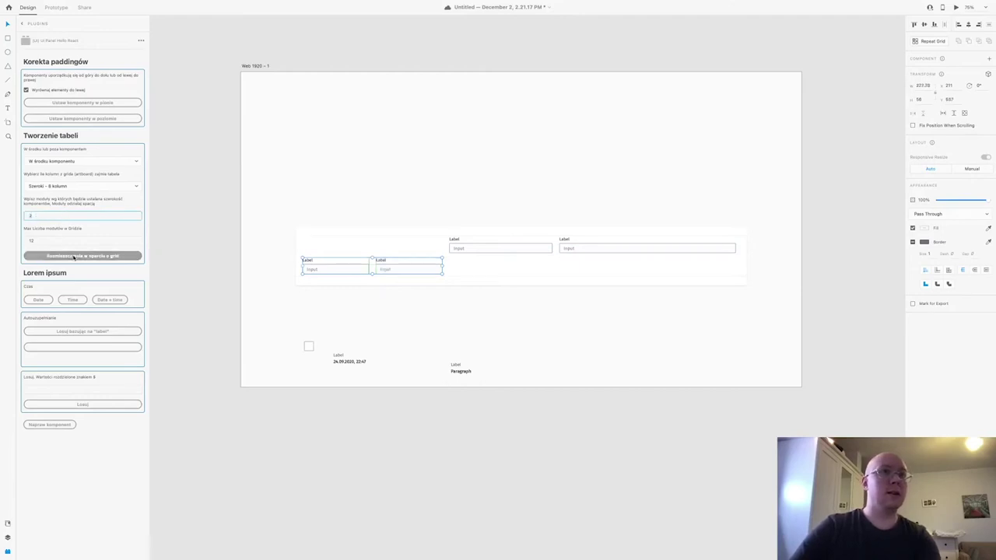
{"action": "left_click", "coordinate": [387, 208]}
{"action": "key", "text": "super+z"}
Step: Distribute only the duplicated input field in the second row on the grid with a module width of 2
{"action": "left_click", "coordinate": [391, 312]}
{"action": "left_click", "coordinate": [393, 270]}
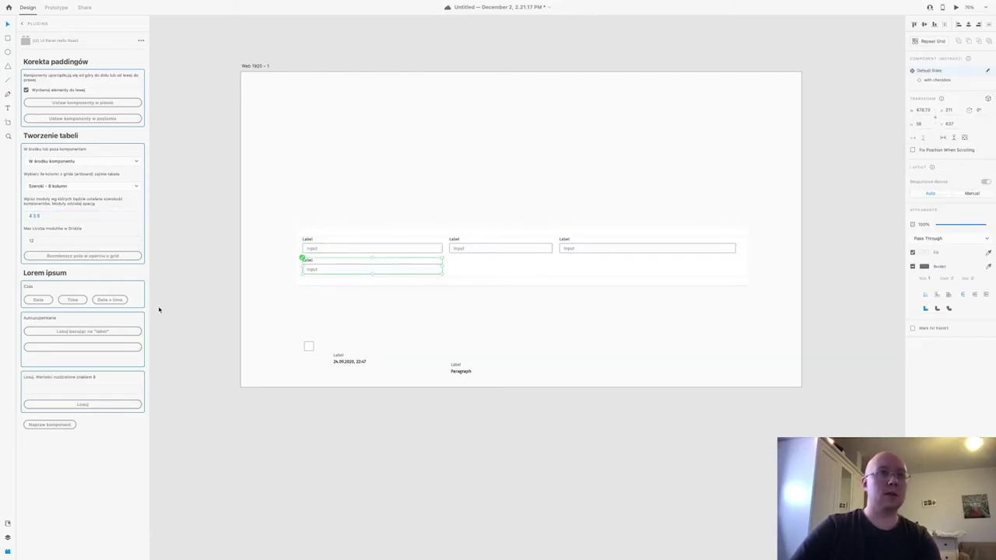
{"action": "left_click", "coordinate": [96, 254]}
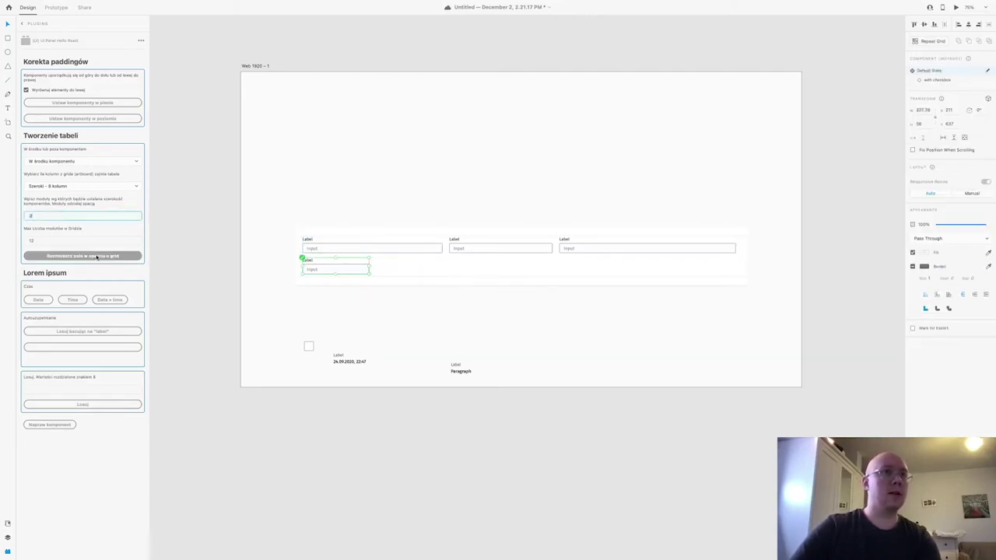
Step: Arrange the first input field and the short field below it vertically with the plugin's padding correction
{"action": "left_click", "coordinate": [309, 215]}
{"action": "left_click", "coordinate": [324, 258]}
{"action": "double_click", "coordinate": [327, 269]}
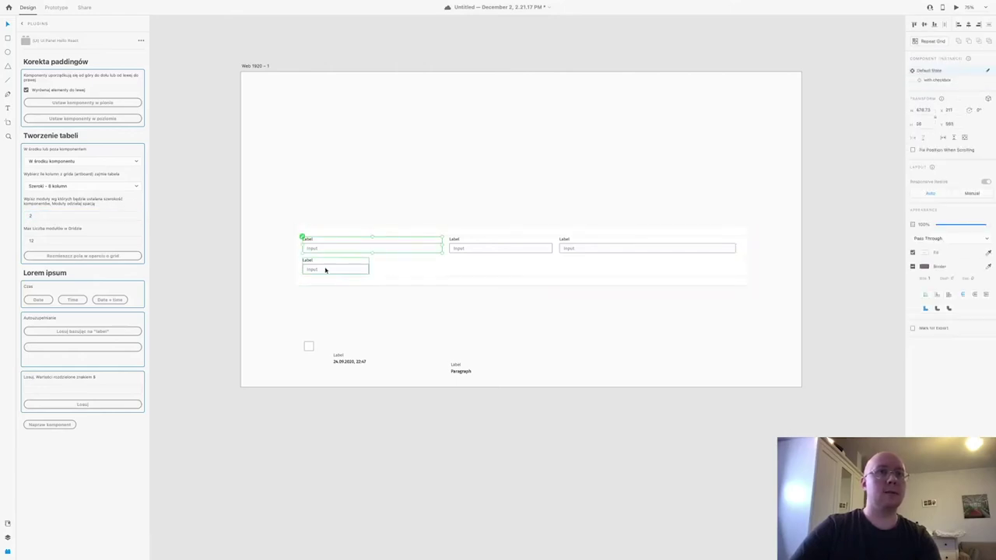
{"action": "left_click", "coordinate": [87, 105]}
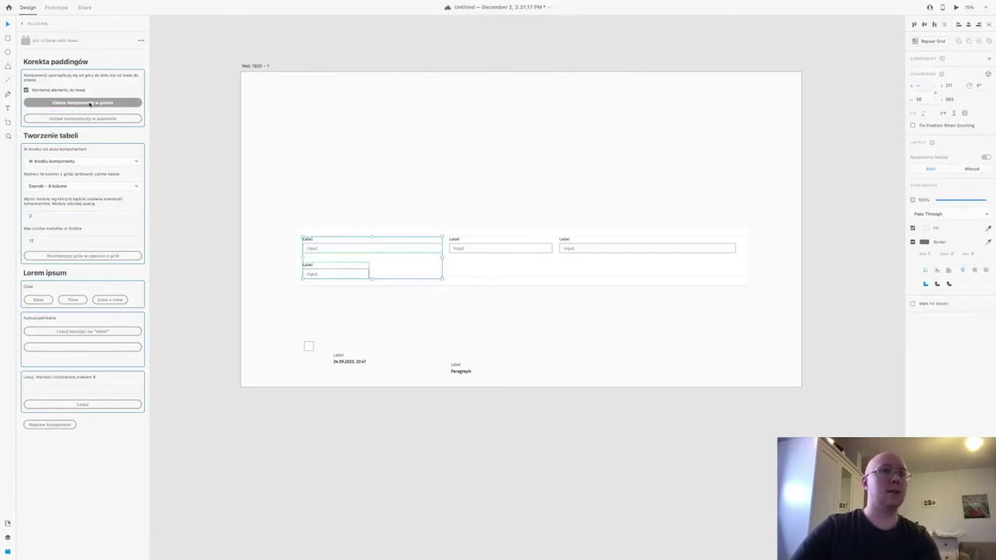
Step: Extend the card's lower edge to a height of about 210 so it encloses both rows of input fields
{"action": "left_click", "coordinate": [329, 134]}
{"action": "left_click", "coordinate": [458, 262]}
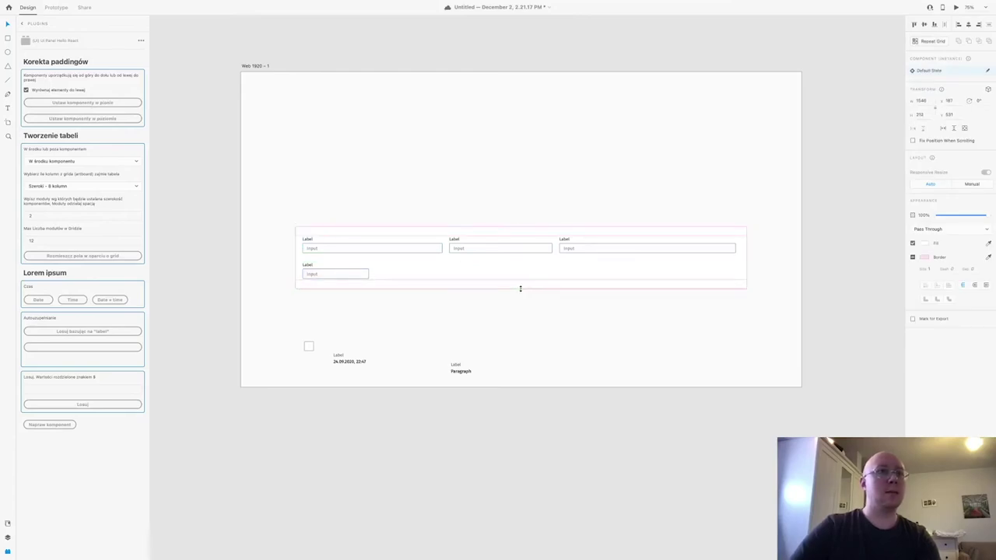
{"action": "left_click", "coordinate": [507, 208]}
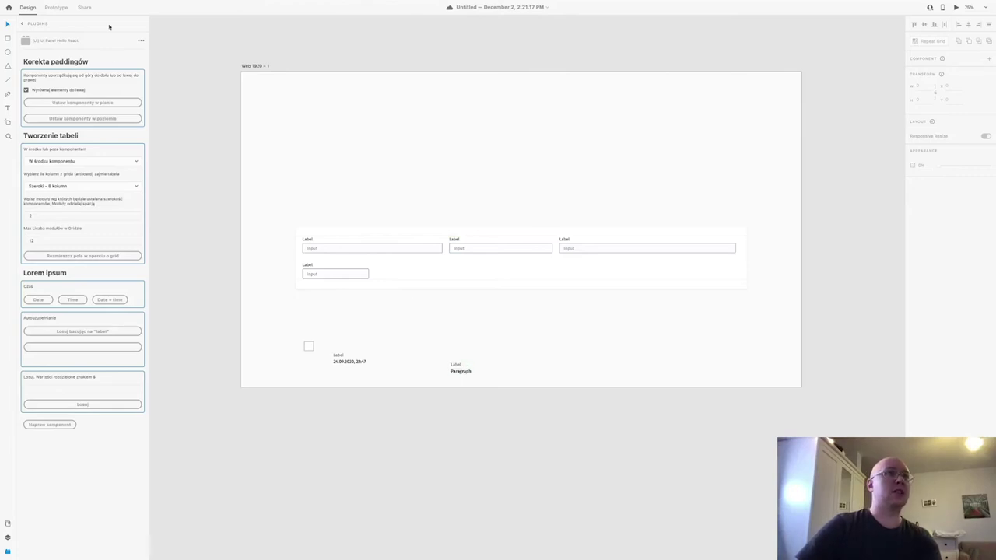
Step: Leave the plugin's tools and return to the list of installed plugins, with nothing selected on the artboard
{"action": "left_click", "coordinate": [22, 25]}
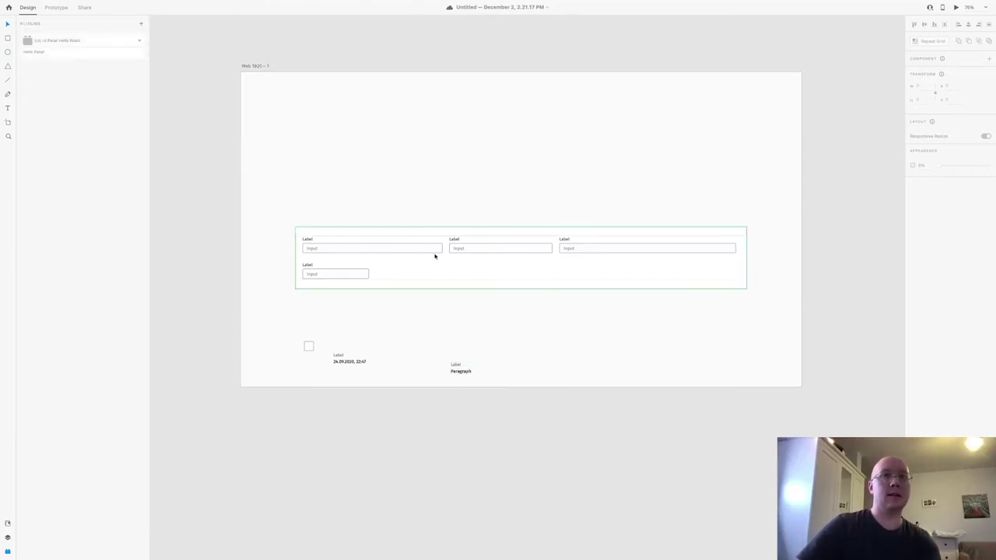
{"action": "left_click", "coordinate": [345, 273]}
{"action": "left_click", "coordinate": [331, 191]}
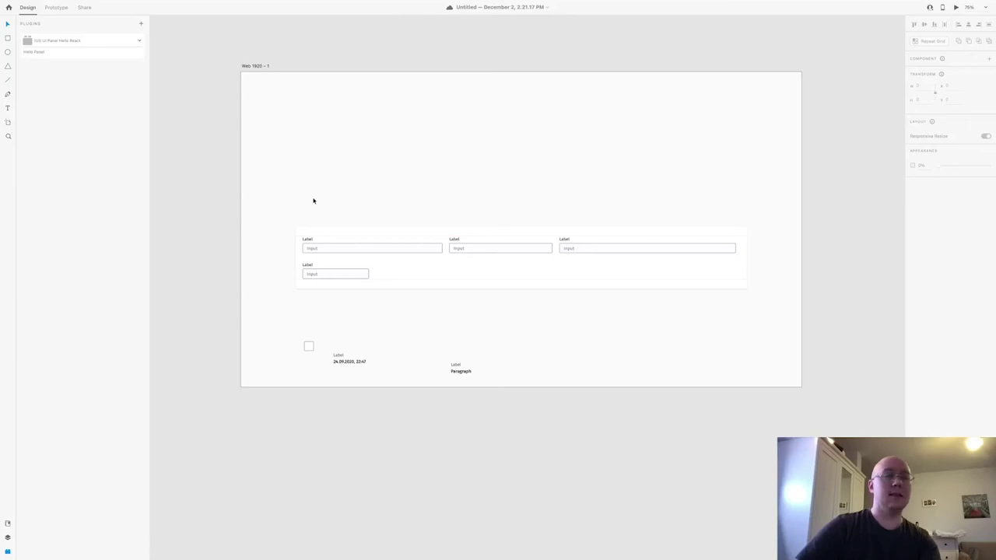